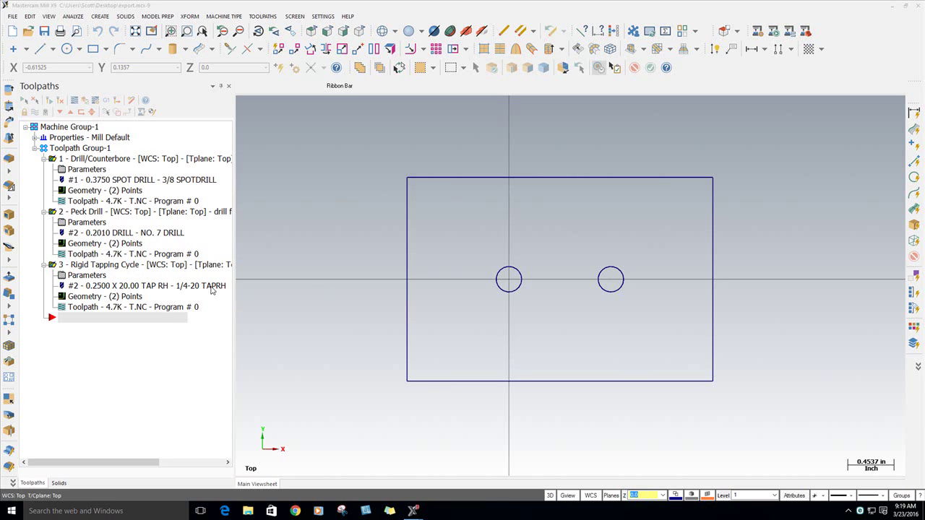
- Start exporting the toolpath operations and set the destination library to a new file named tapping in the Ops folder
{"action": "right_click", "coordinate": [111, 355]}
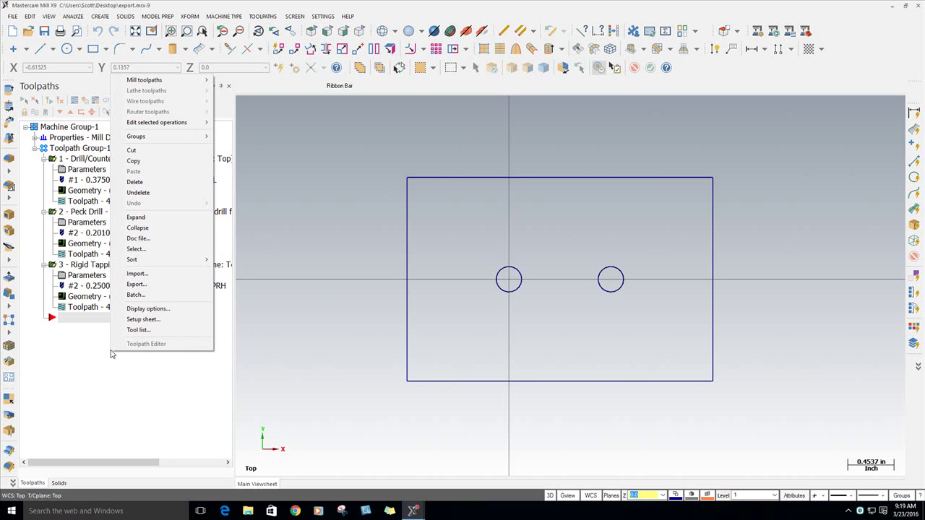
{"action": "left_click", "coordinate": [136, 285]}
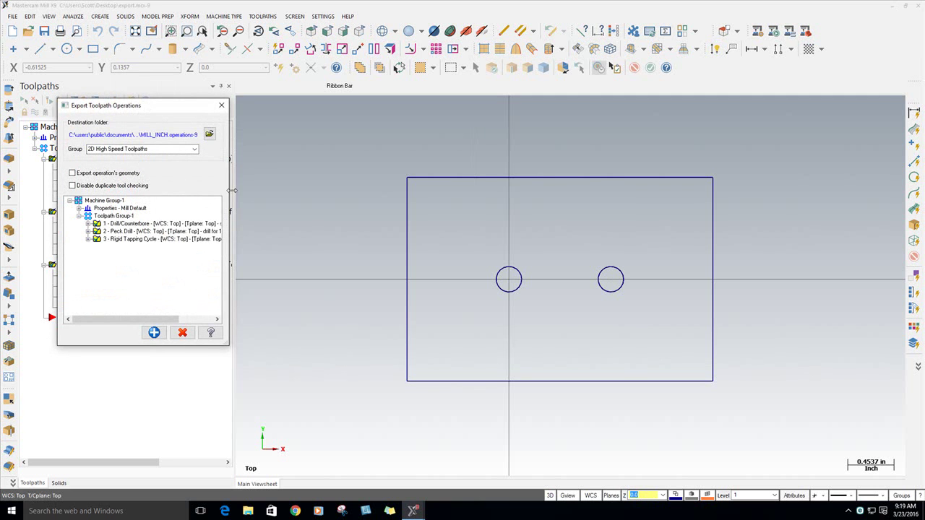
{"action": "left_click", "coordinate": [209, 135]}
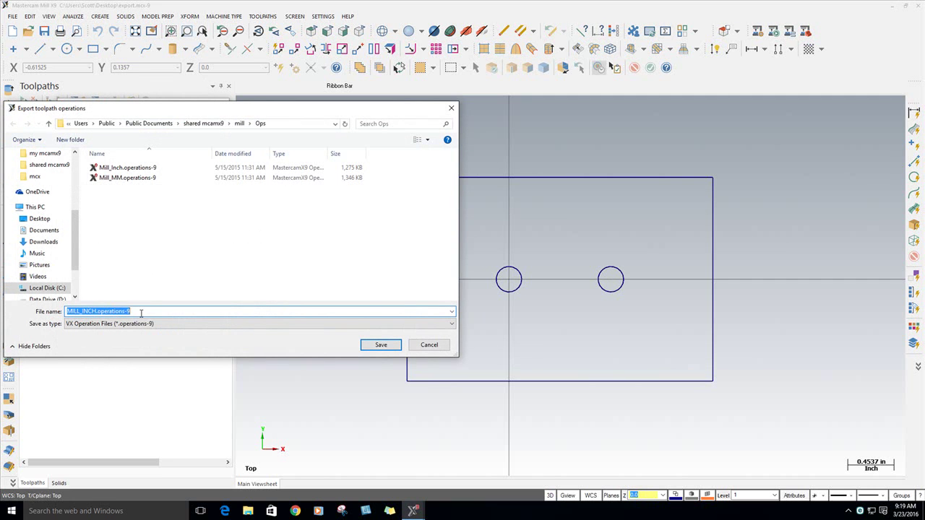
{"action": "type", "text": "tapping"}
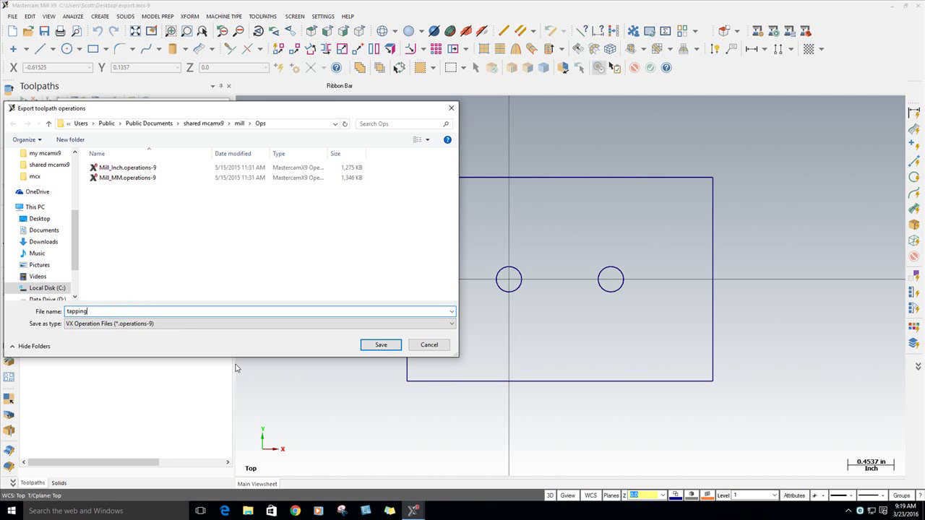
{"action": "left_click", "coordinate": [392, 345]}
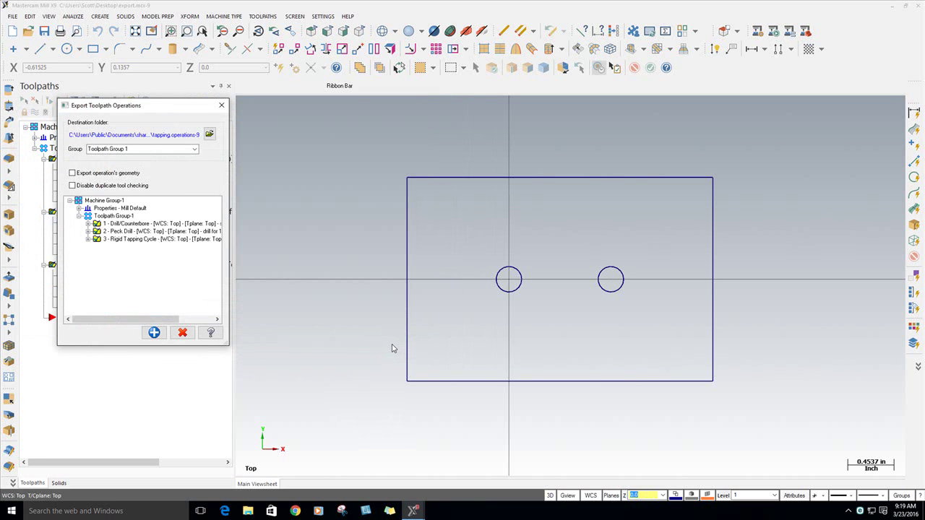
- Name the export group 1/4-20 tapping and export the spot drill, peck drill and rigid tapping operations without their geometry
{"action": "left_click_drag", "start_coordinate": [146, 149], "coordinate": [70, 151]}
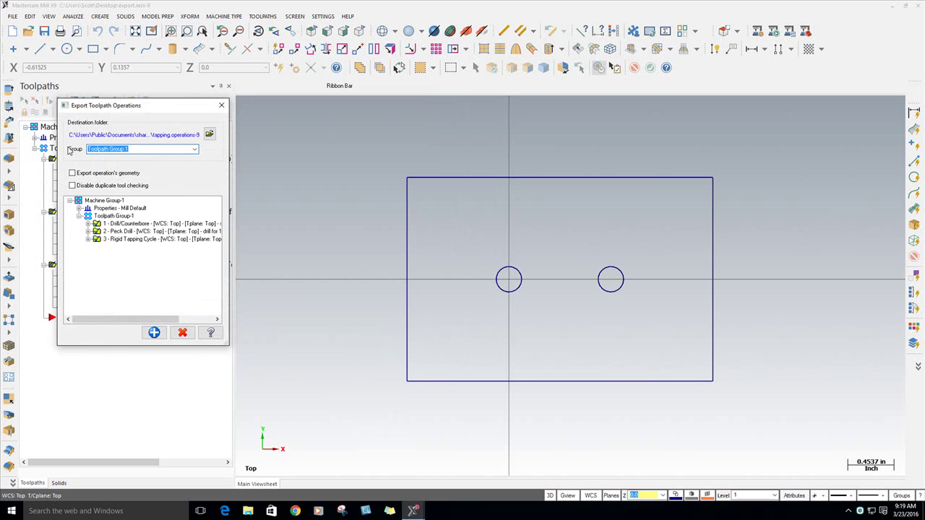
{"action": "type", "text": "1/4-20 tapping"}
{"action": "left_click_drag", "start_coordinate": [166, 107], "coordinate": [292, 126]}
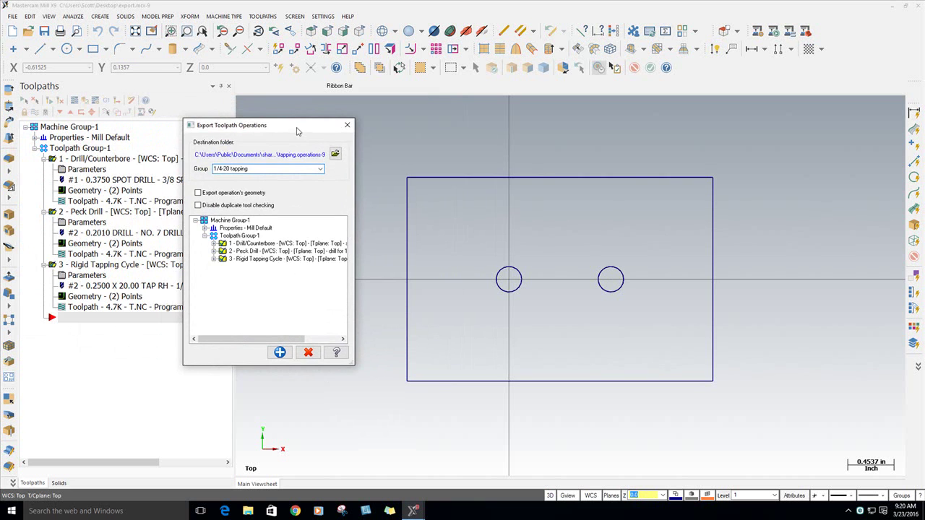
{"action": "left_click", "coordinate": [280, 353]}
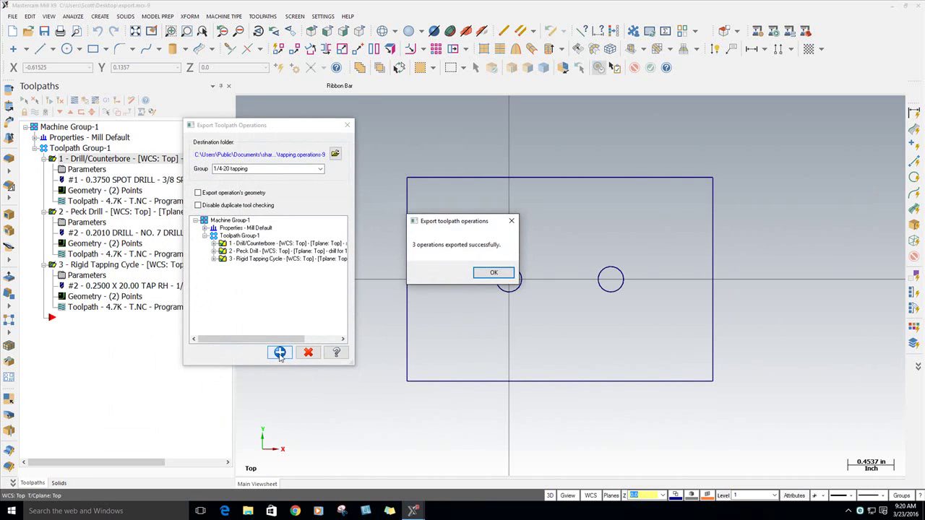
{"action": "left_click", "coordinate": [492, 272]}
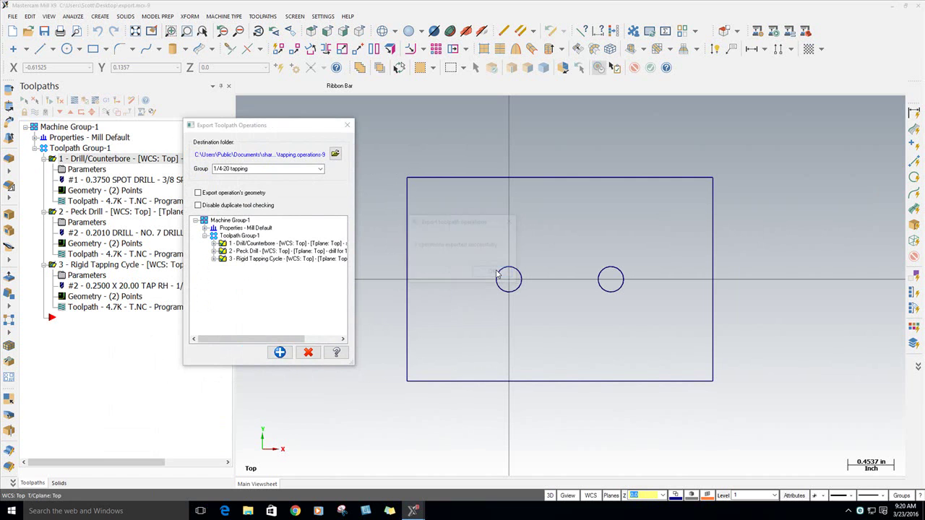
{"action": "left_click", "coordinate": [307, 353]}
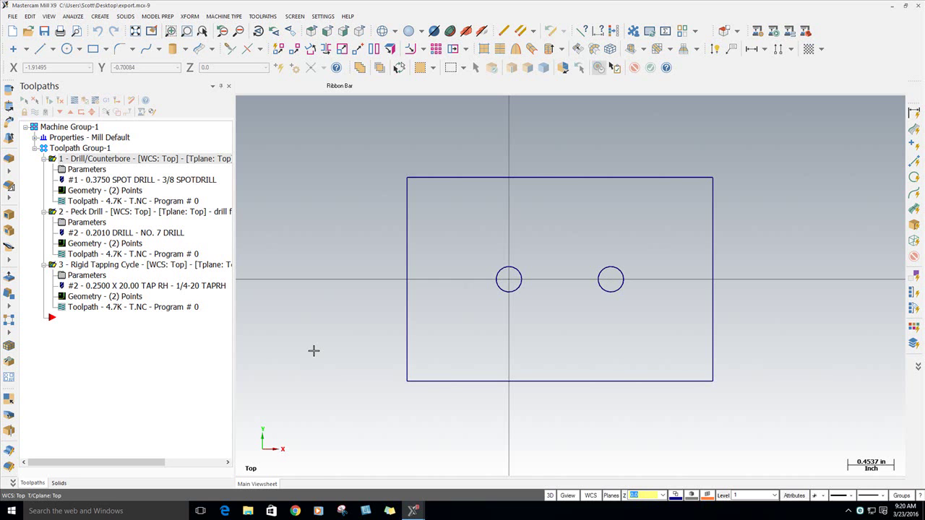
- In the other Mastercam session with the three-hole part, start a toolpath operation import with tapping.operations-9 as the source library
{"action": "mouse_move", "coordinate": [416, 511]}
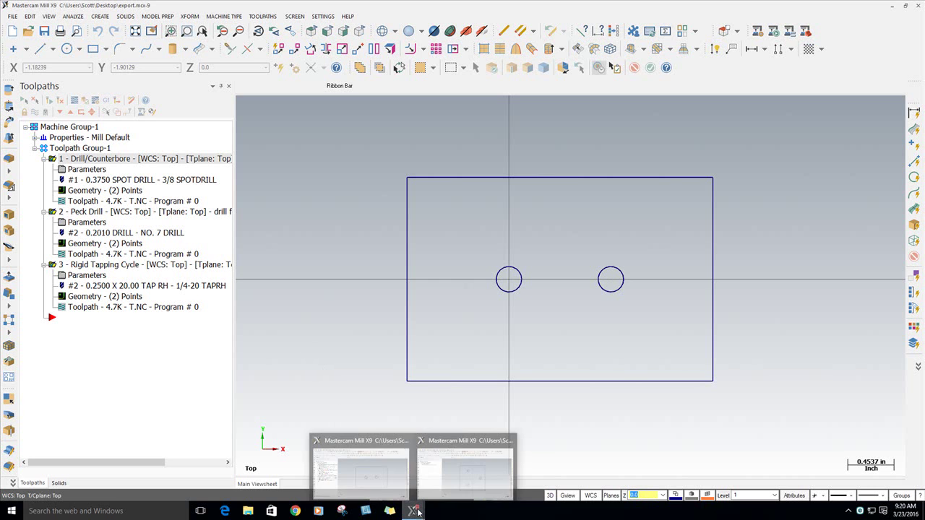
{"action": "left_click", "coordinate": [459, 486]}
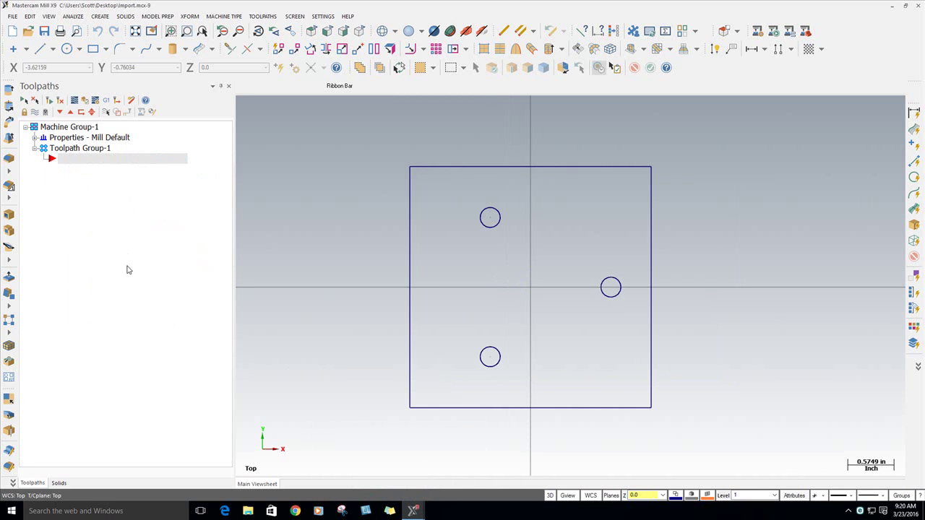
{"action": "right_click", "coordinate": [126, 241]}
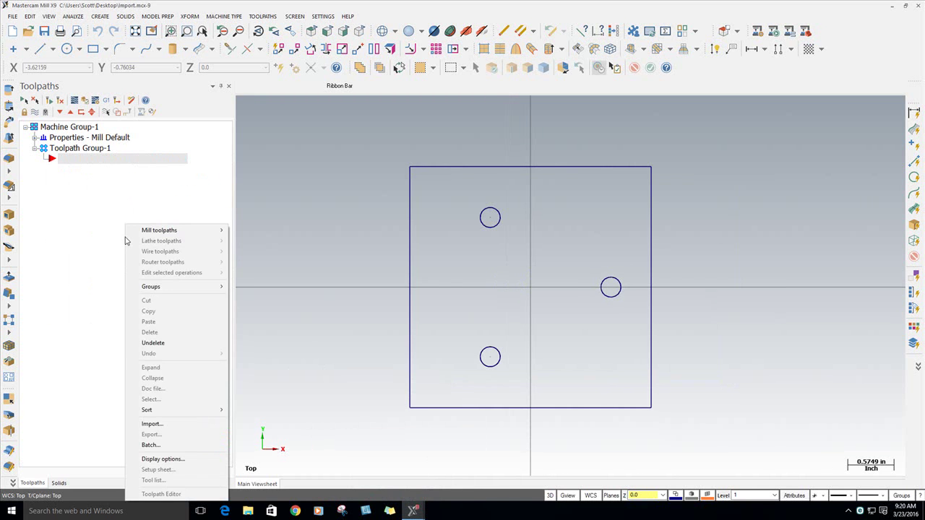
{"action": "left_click", "coordinate": [159, 425]}
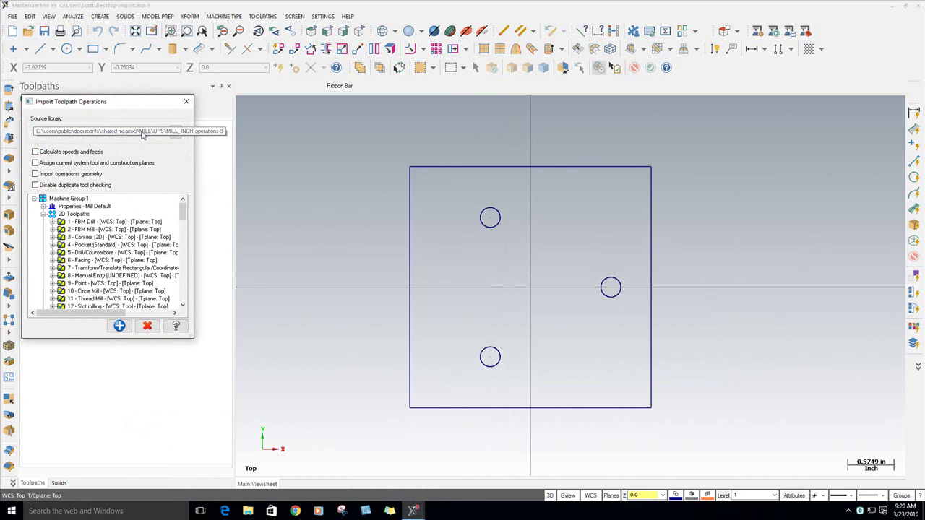
{"action": "left_click", "coordinate": [175, 133]}
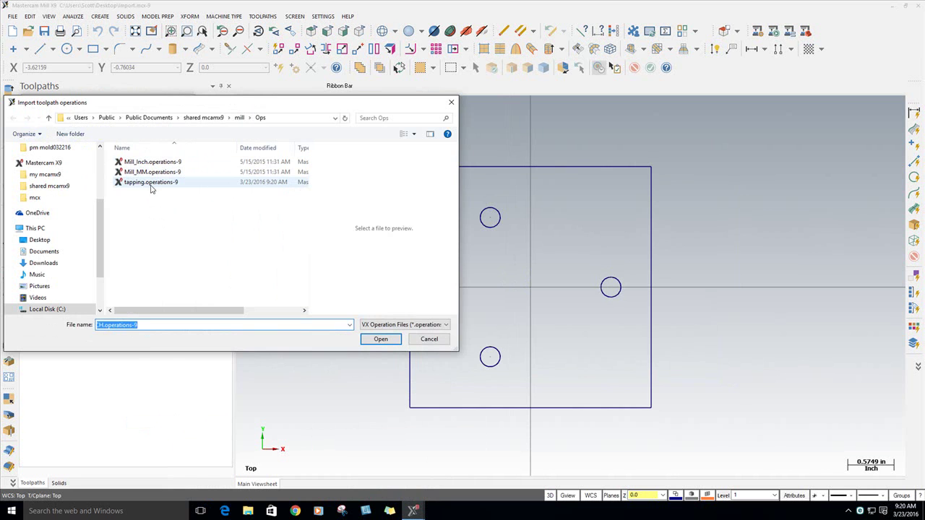
{"action": "left_click", "coordinate": [151, 183]}
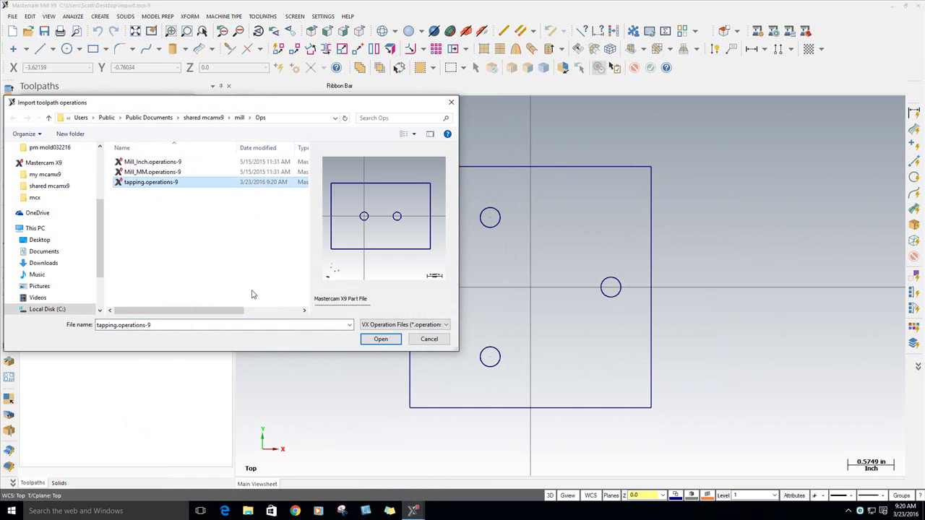
{"action": "left_click", "coordinate": [380, 337]}
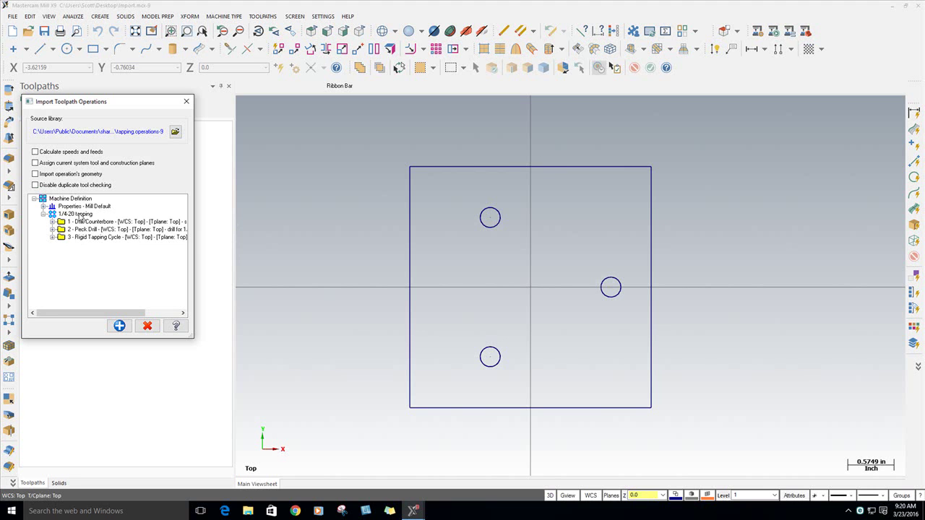
- Import all operations of the 1/4-20 tapping group together with the operation group itself
{"action": "left_click", "coordinate": [80, 215]}
{"action": "left_click", "coordinate": [119, 326]}
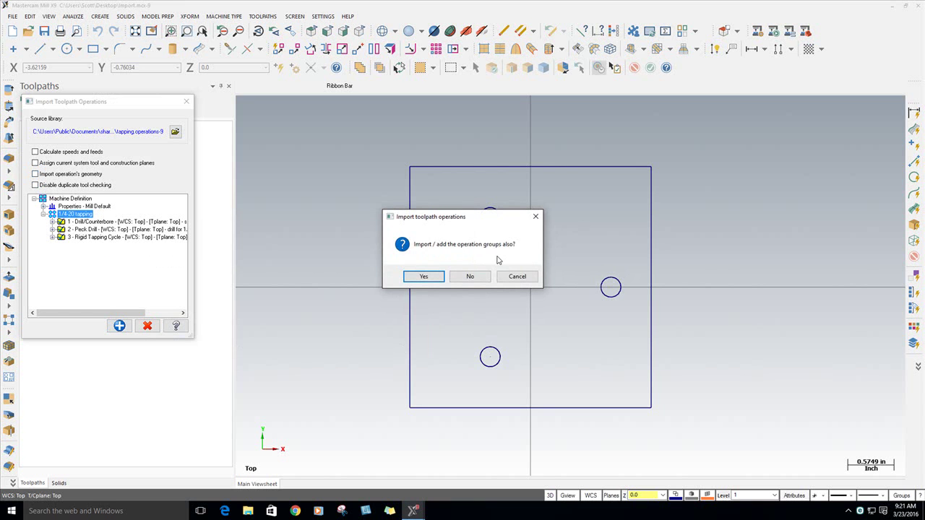
{"action": "left_click", "coordinate": [424, 277]}
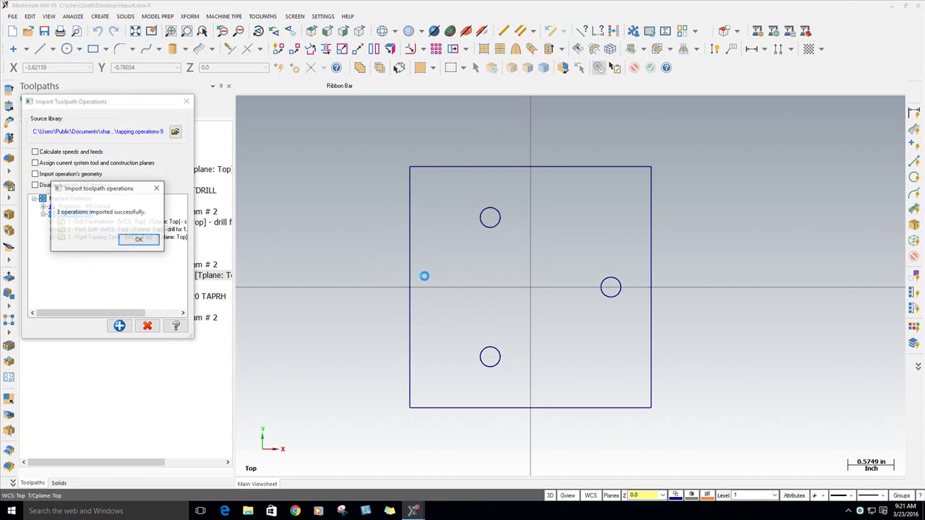
{"action": "left_click", "coordinate": [139, 241]}
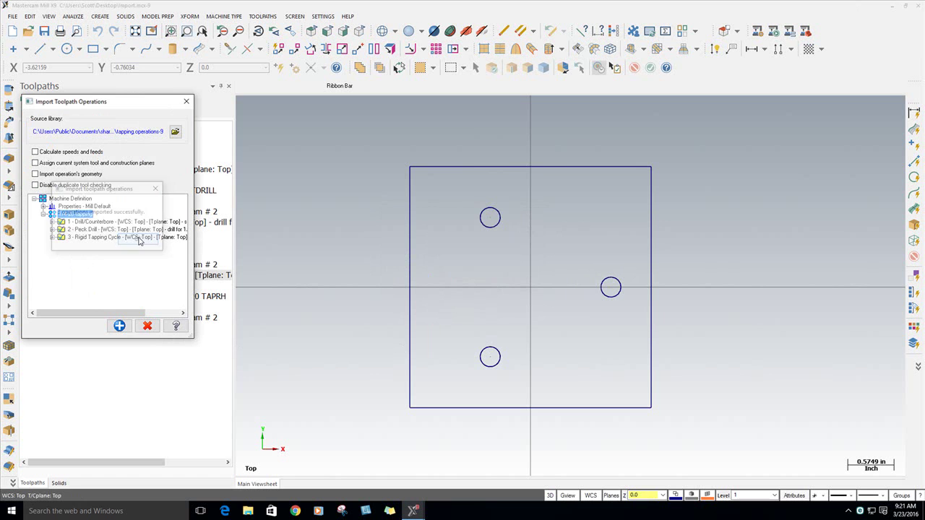
{"action": "left_click", "coordinate": [148, 327]}
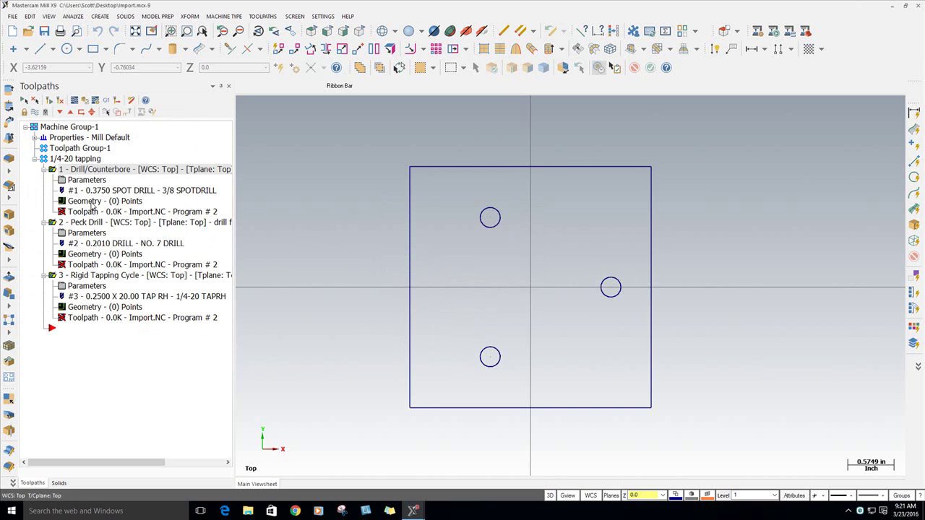
- Add the three circles as drill points to the Drill/Counterbore operation, using entity selection
{"action": "left_click", "coordinate": [93, 206]}
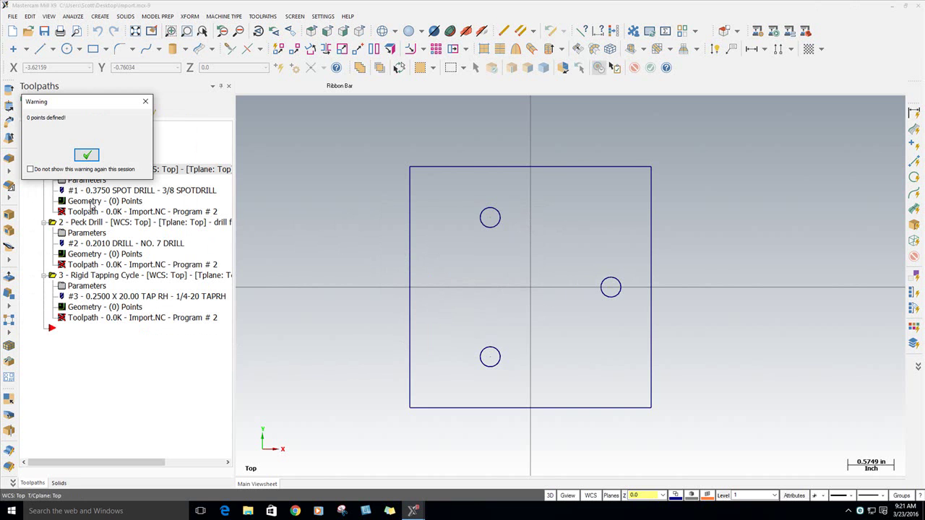
{"action": "left_click", "coordinate": [86, 156]}
{"action": "right_click", "coordinate": [242, 152]}
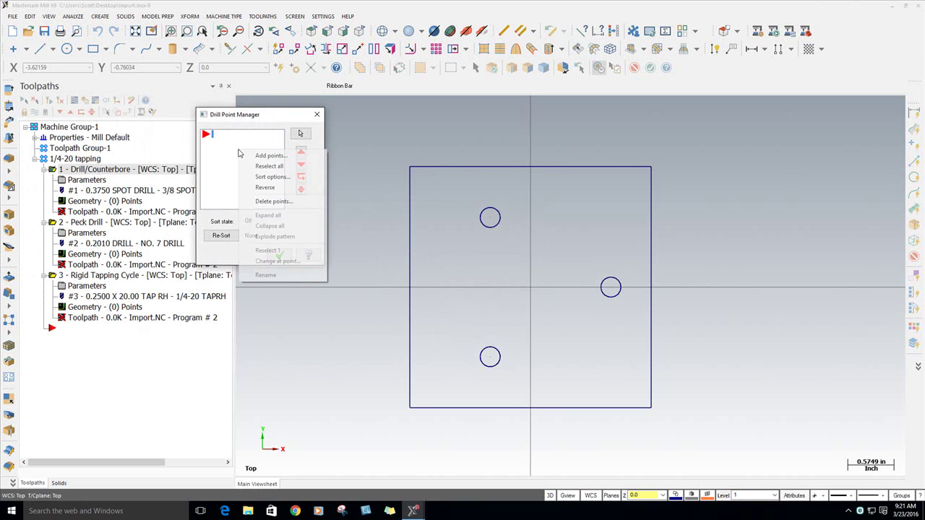
{"action": "left_click", "coordinate": [261, 157]}
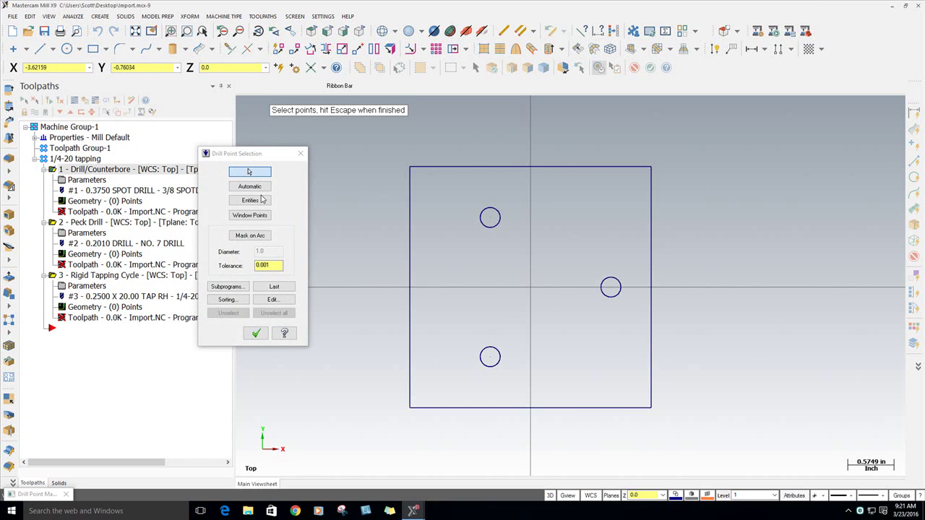
{"action": "left_click", "coordinate": [250, 200]}
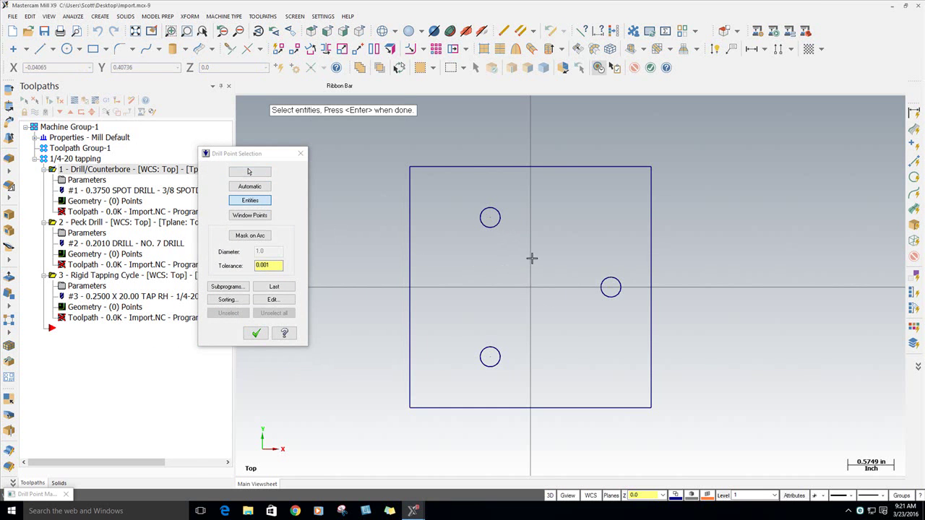
{"action": "left_click", "coordinate": [494, 227]}
{"action": "left_click", "coordinate": [608, 296]}
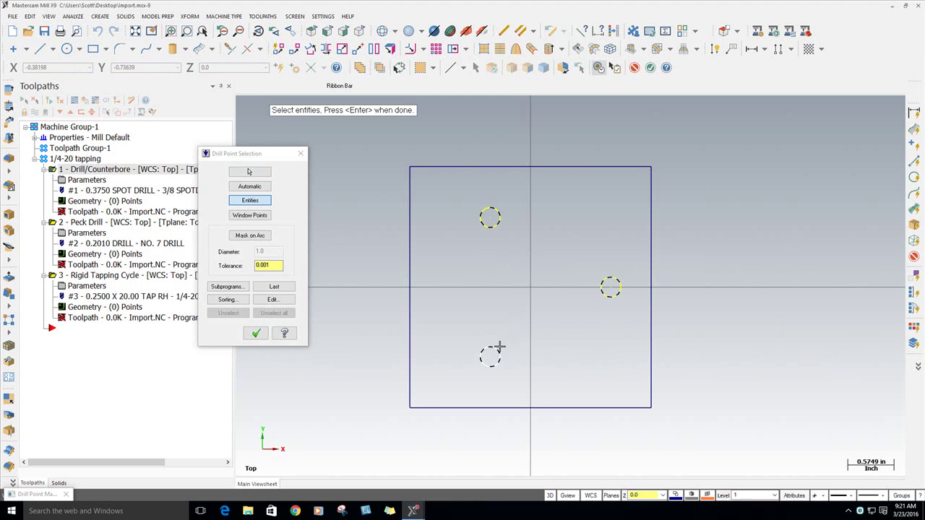
{"action": "left_click", "coordinate": [499, 350]}
{"action": "left_click", "coordinate": [258, 333]}
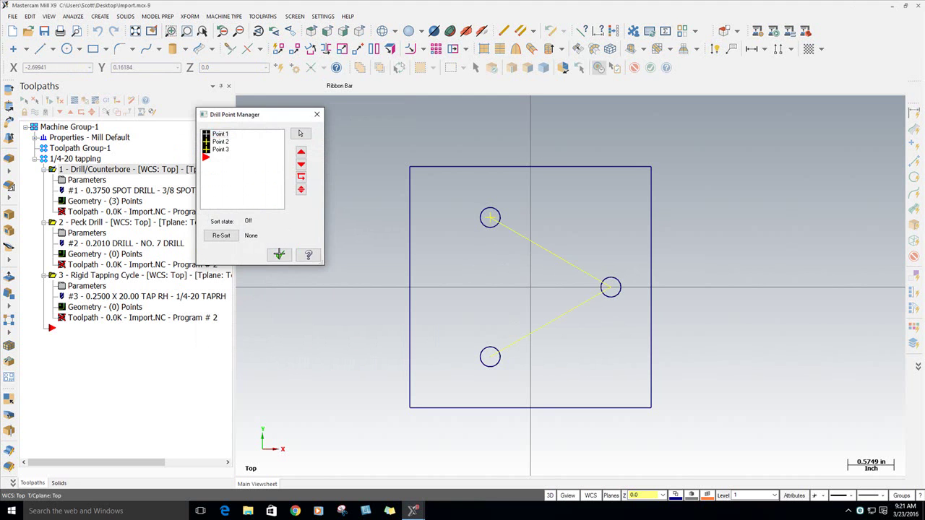
{"action": "left_click", "coordinate": [279, 256]}
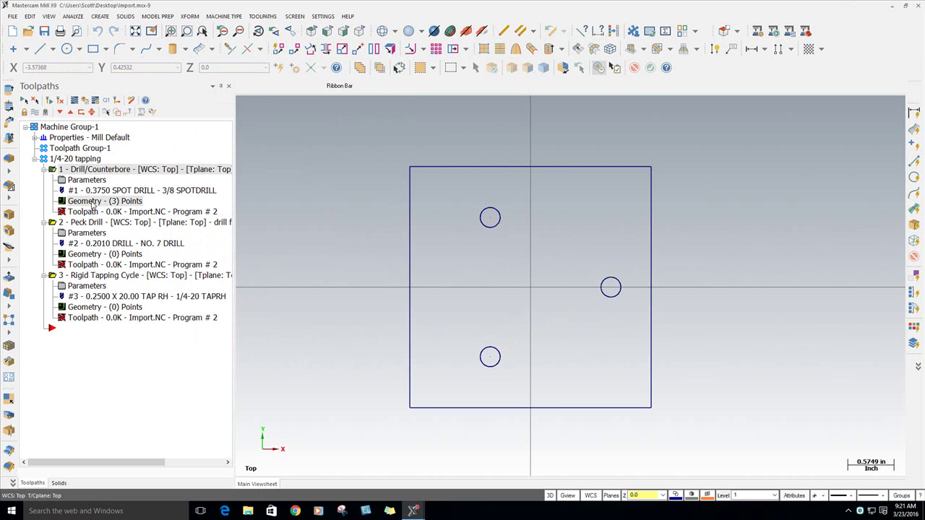
- Replace the Peck Drill and Rigid Tapping Cycle geometry with the Drill/Counterbore points, without retaining the depth values
{"action": "left_click_drag", "start_coordinate": [93, 206], "coordinate": [109, 254]}
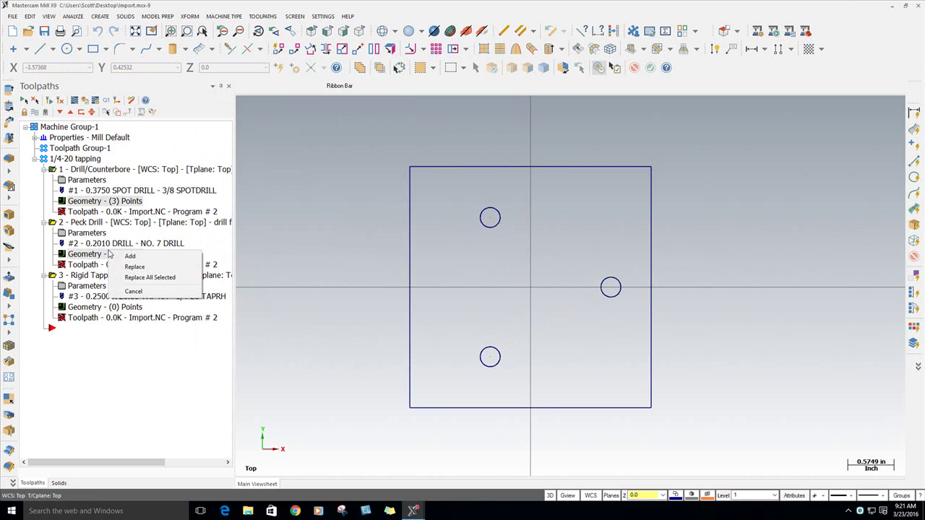
{"action": "left_click", "coordinate": [148, 269]}
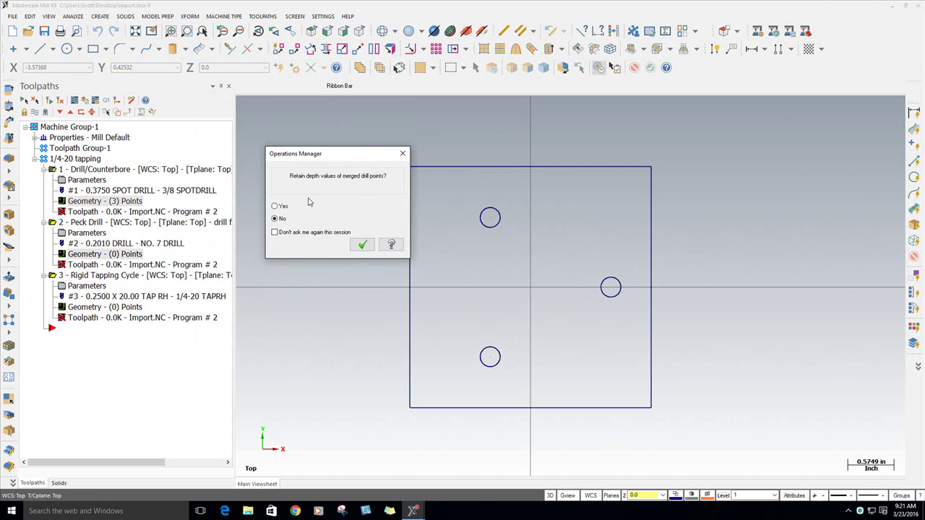
{"action": "left_click", "coordinate": [362, 245]}
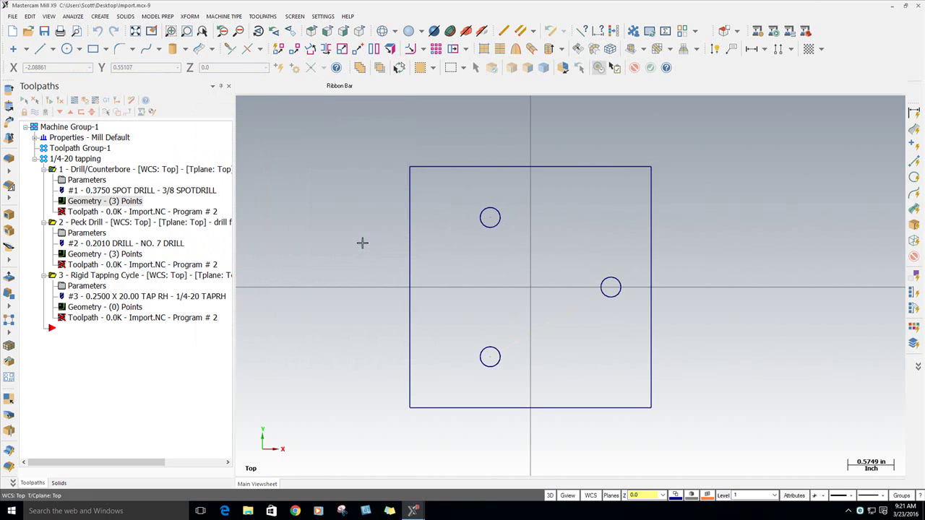
{"action": "left_click_drag", "start_coordinate": [92, 202], "coordinate": [86, 307]}
{"action": "left_click", "coordinate": [142, 324]}
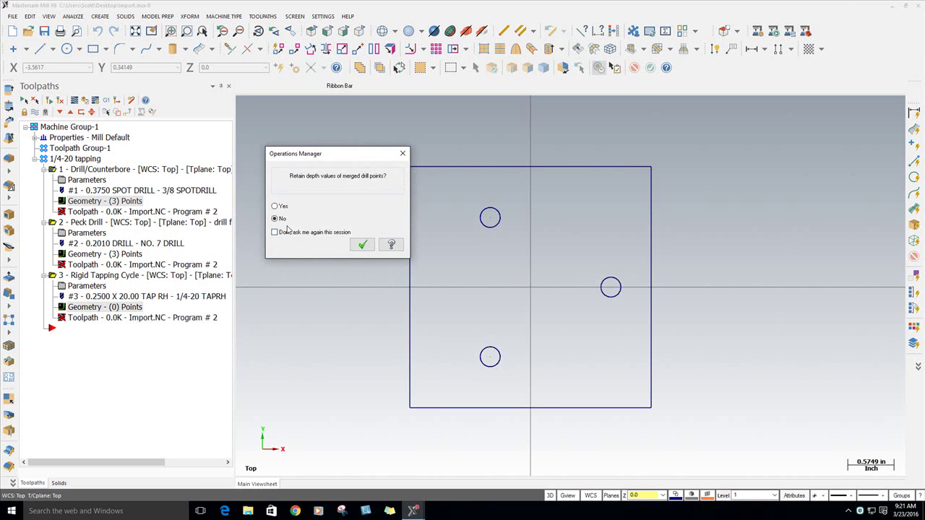
{"action": "left_click", "coordinate": [362, 247]}
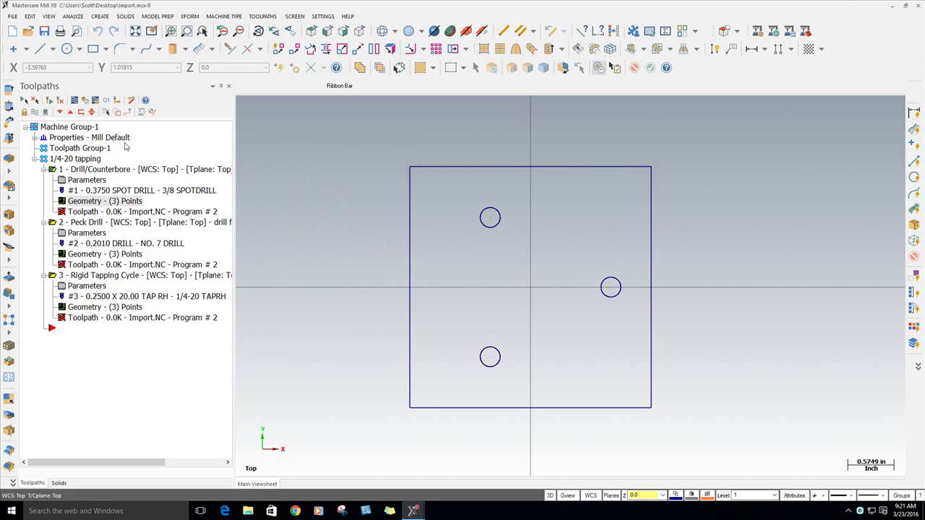
- Regenerate the three imported toolpaths and play their backplot in a tilted 3D view
{"action": "left_click", "coordinate": [63, 104]}
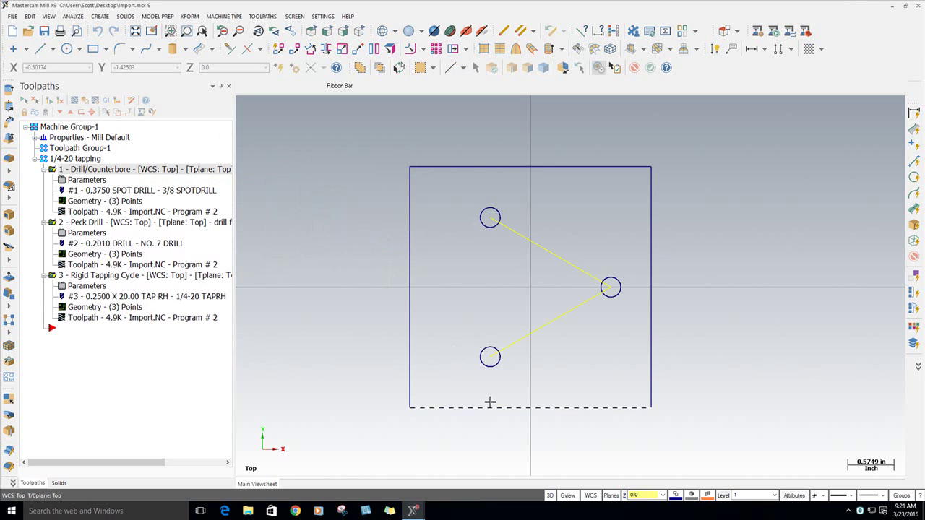
{"action": "middle_click_drag", "start_coordinate": [490, 403], "coordinate": [459, 325]}
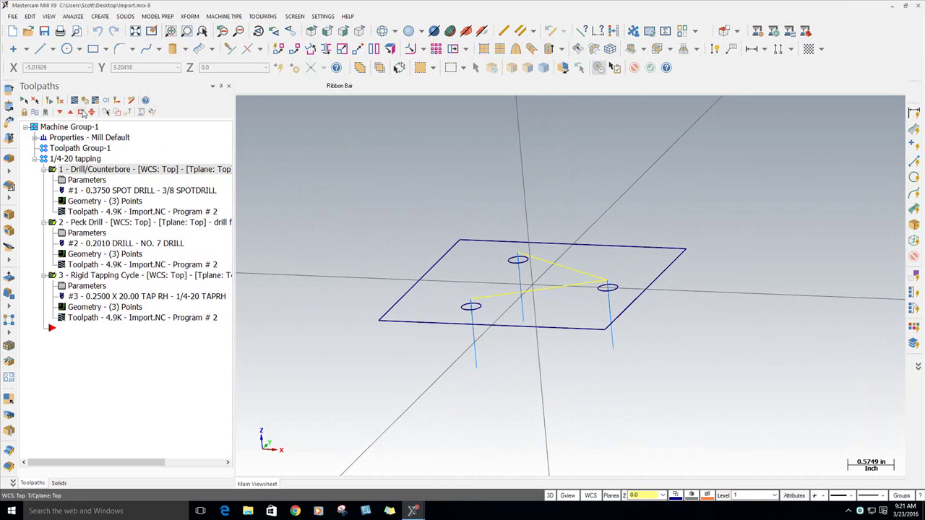
{"action": "left_click", "coordinate": [75, 100]}
{"action": "left_click", "coordinate": [242, 104]}
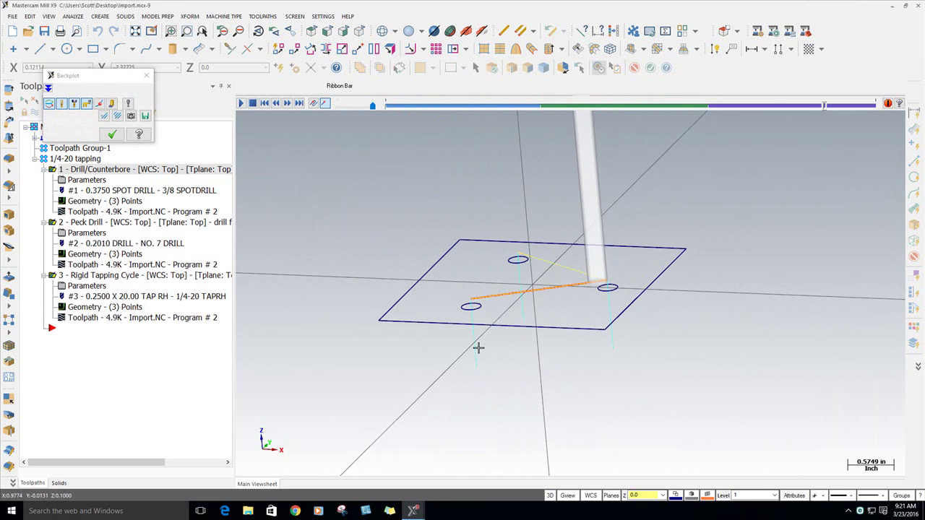
{"action": "left_click", "coordinate": [112, 134]}
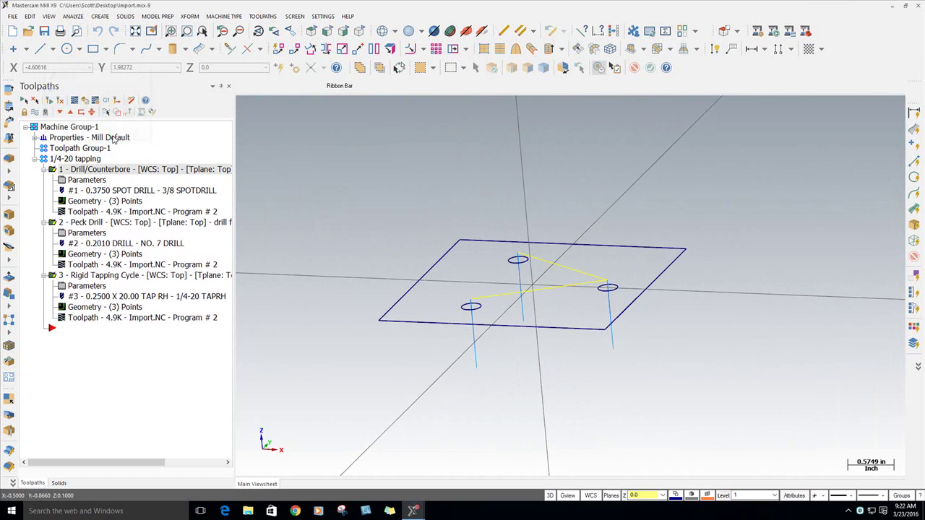
- Check the depth setting in the Peck Drill operation's linking parameters, leaving without changes
{"action": "left_click", "coordinate": [87, 234]}
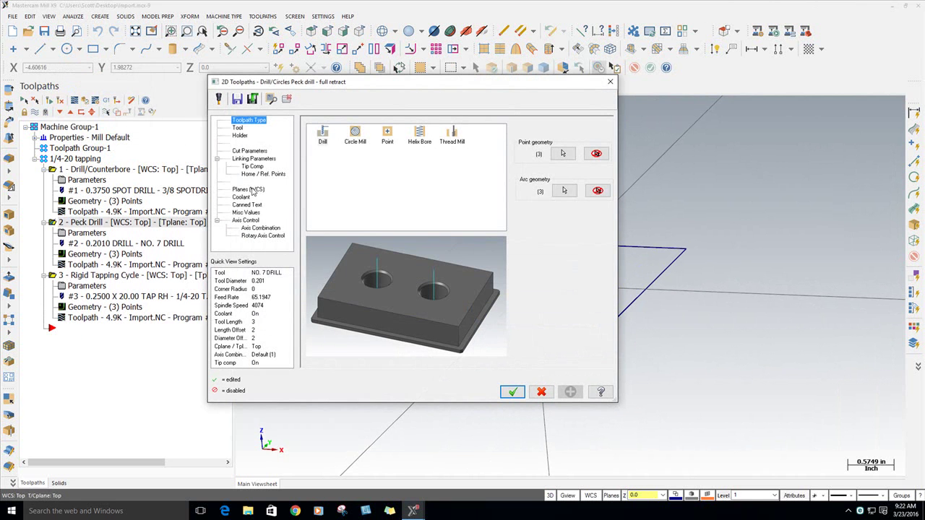
{"action": "left_click", "coordinate": [254, 159]}
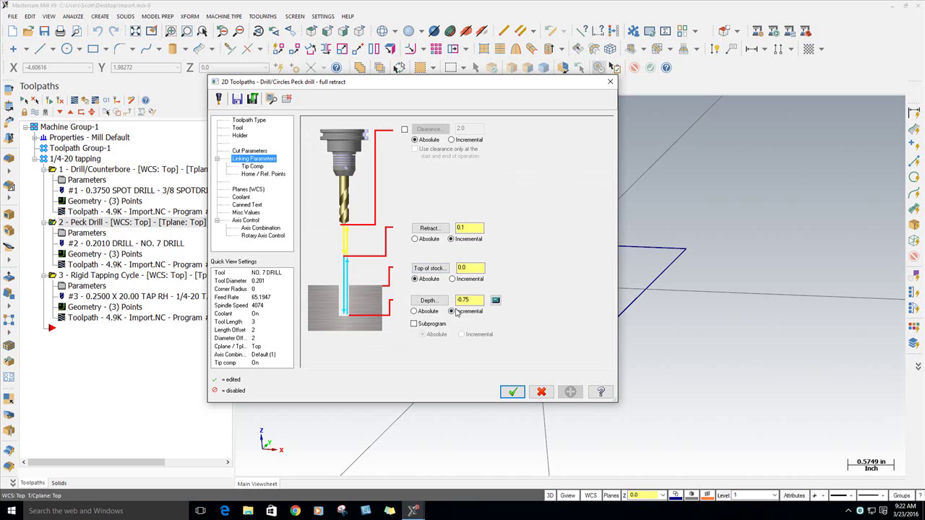
{"action": "left_click", "coordinate": [541, 392]}
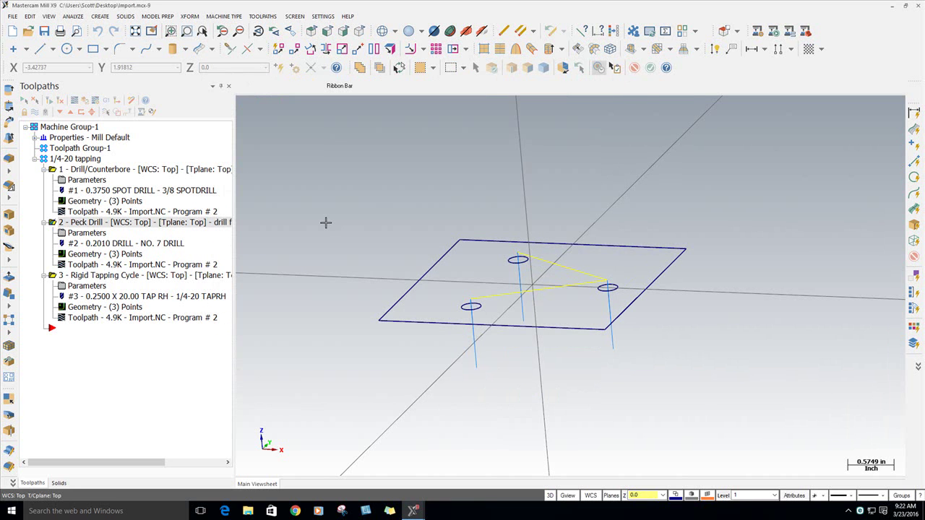